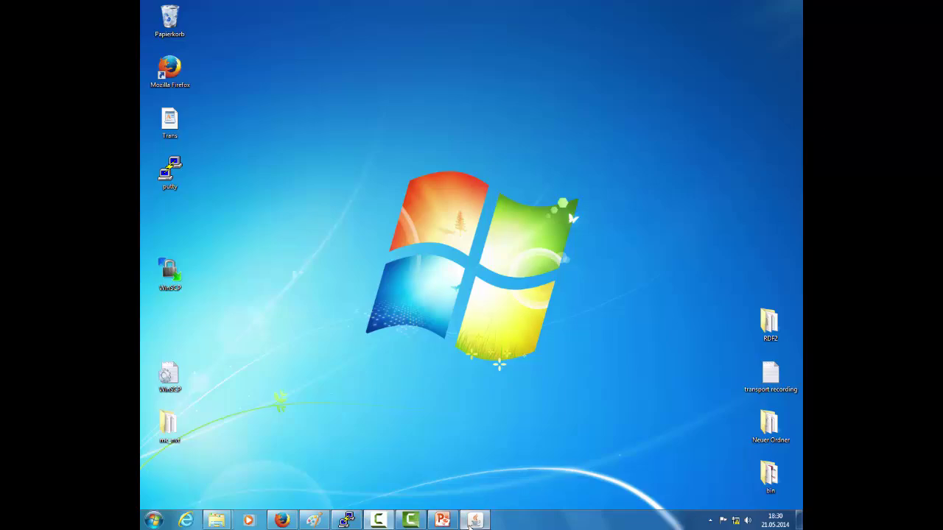
- Switch to the Java simulation setup application and load the parameter file MC_NPT.par from the MCNPT folder
click(473, 521)
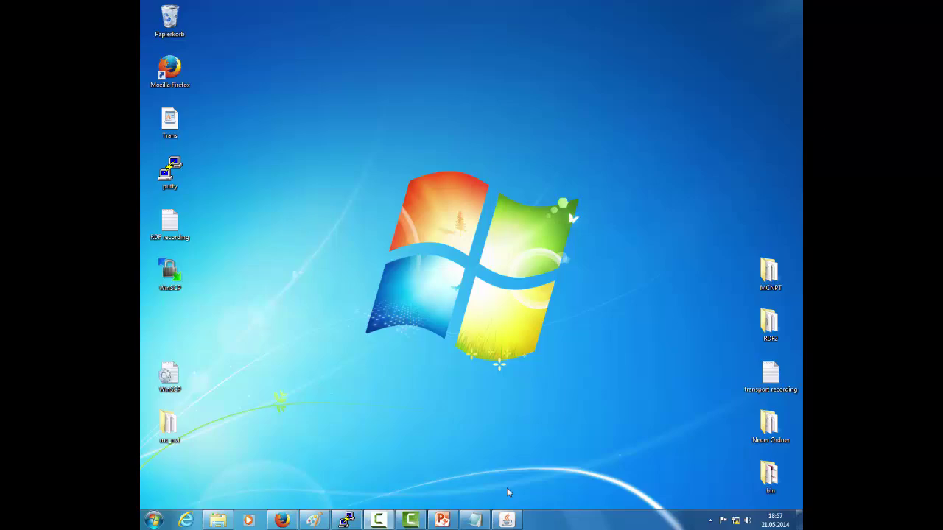
click(507, 520)
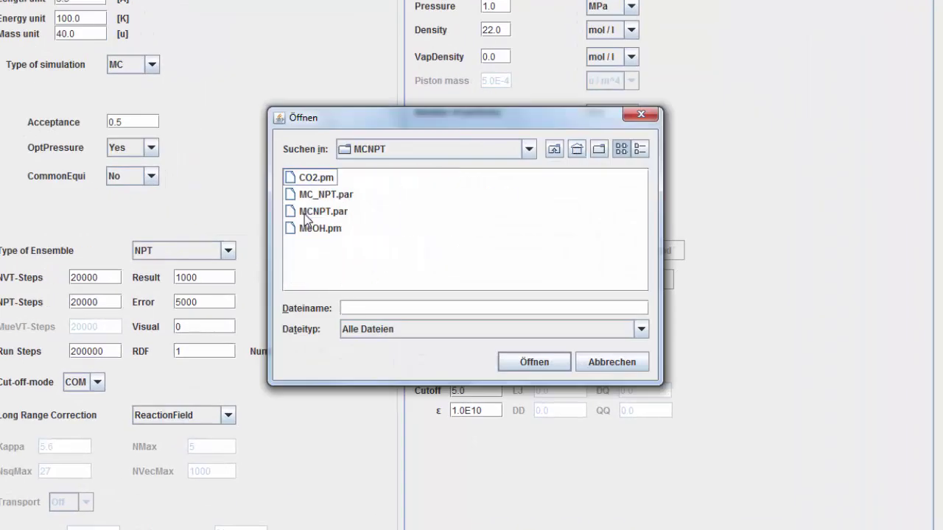
double_click(310, 194)
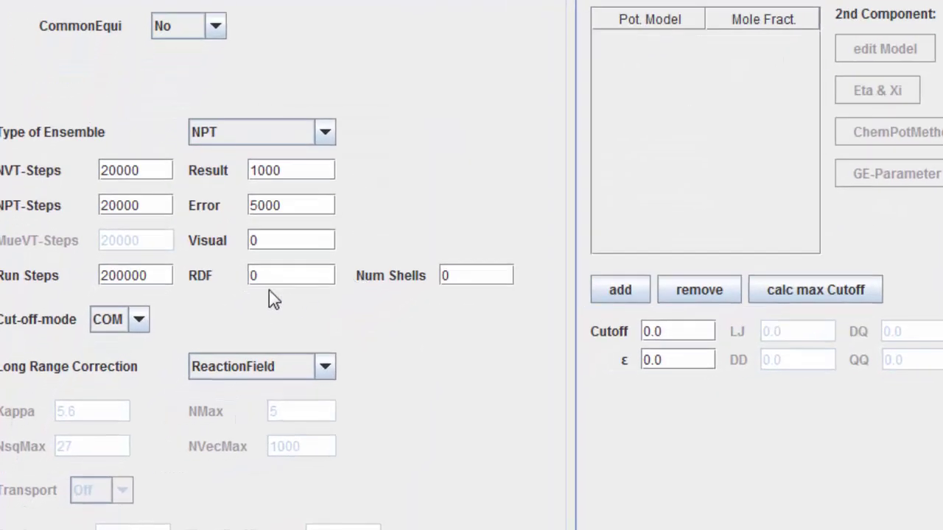
- Set the RDF calculation frequency to 1 and the number of shells to 200
click(269, 276)
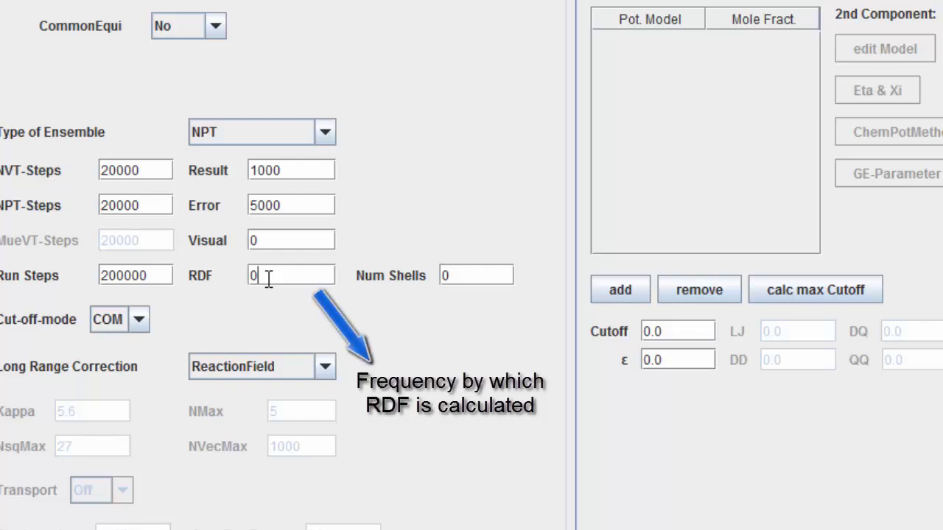
key(BackSpace)
text(1)
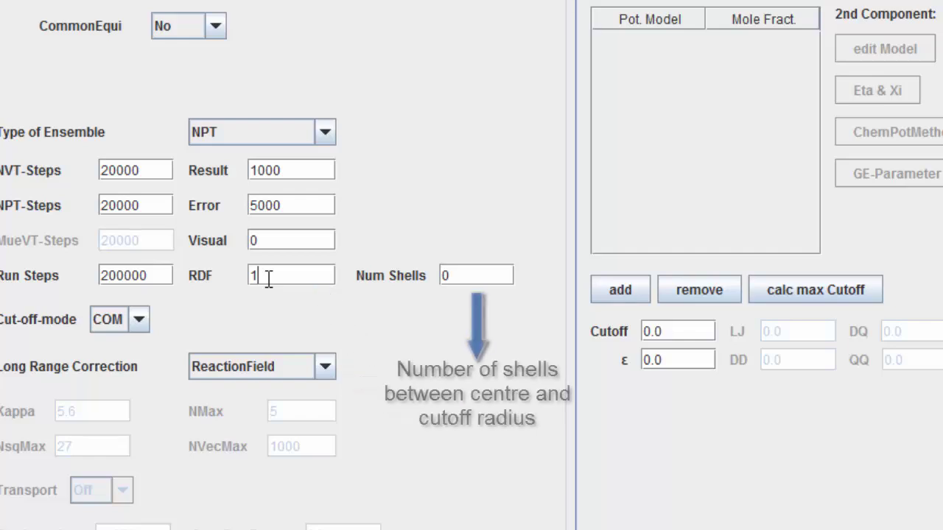
click(450, 275)
key(BackSpace)
text(200)
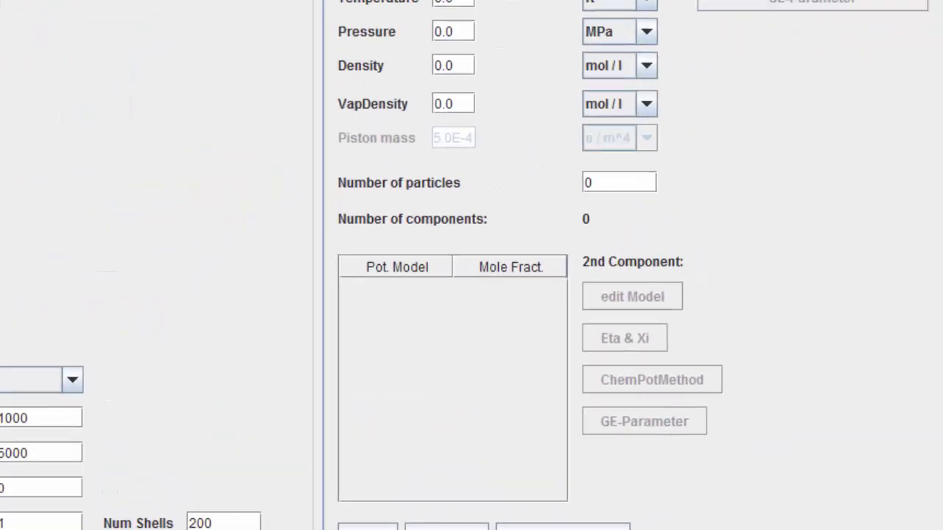
- Set the Ensemble 1 temperature to 400 K and its pressure to 1 MPa
text(400)
key(Tab)
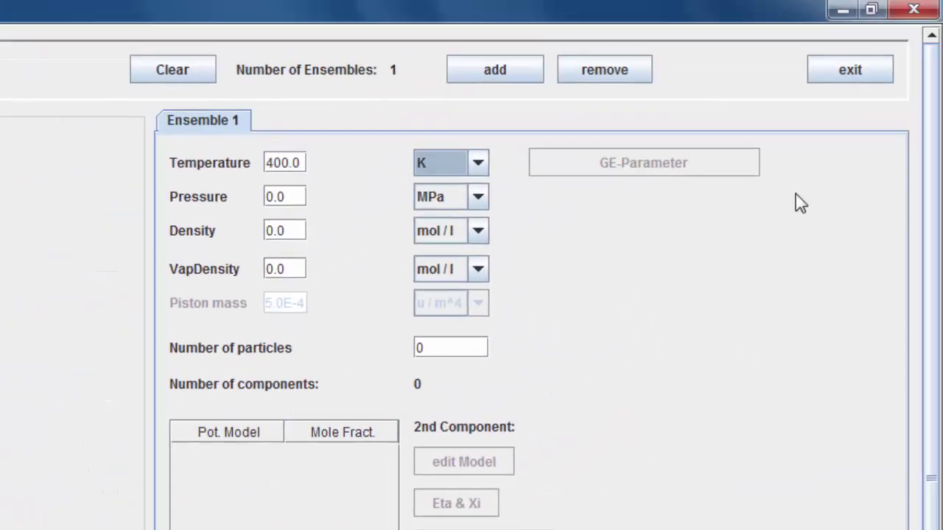
key(Tab)
text(1)
key(Tab)
key(Tab)
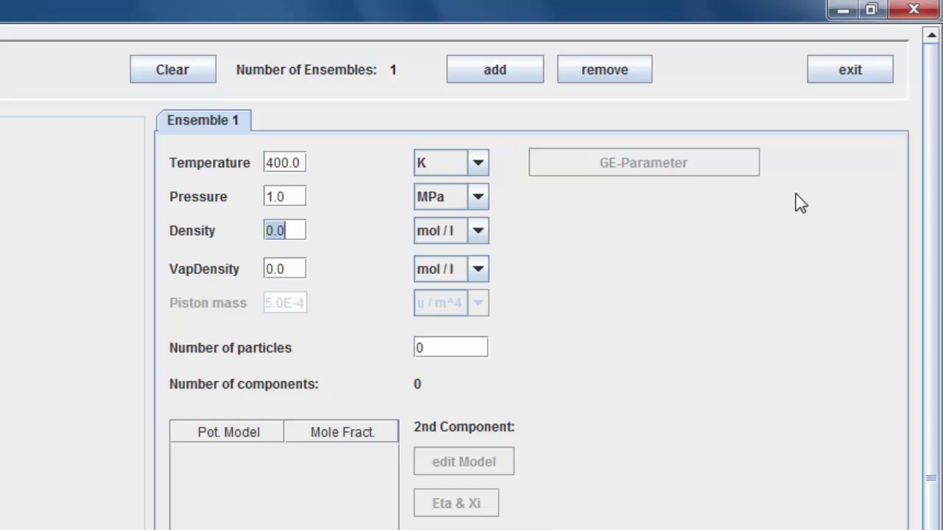
- Set the Ensemble 1 density to 22 mol/l and the number of particles to 864
text(22)
key(Tab)
key(Tab)
key(Tab)
key(Tab)
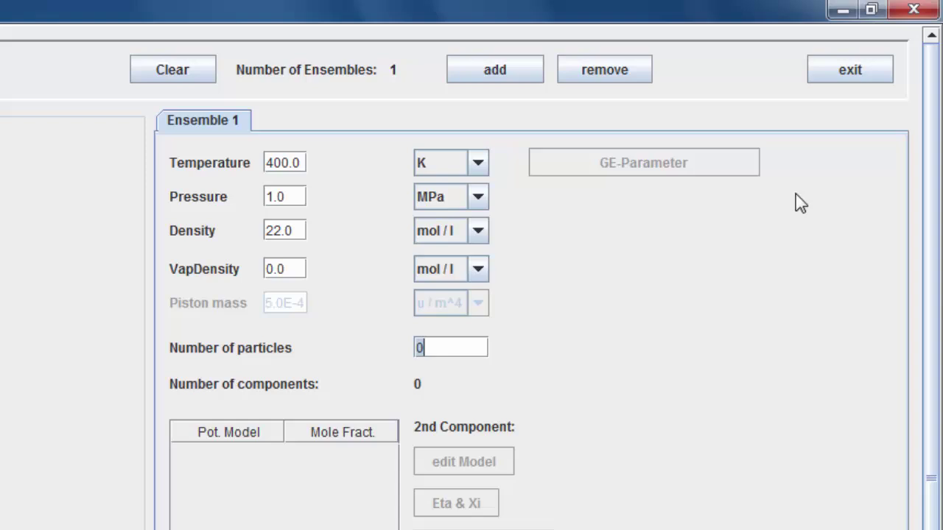
text(864)
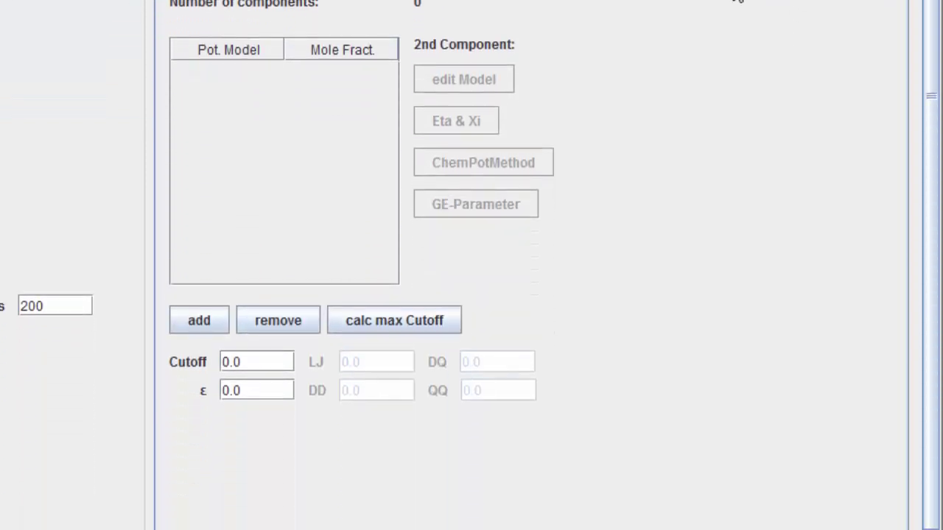
- Add the potential model CO2.pm as a component with a mole fraction of 0.1
click(212, 323)
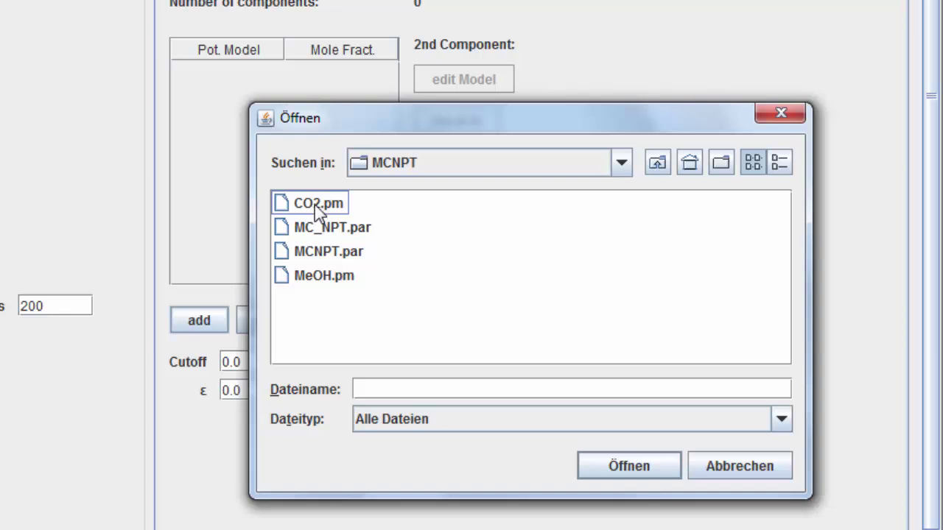
double_click(315, 206)
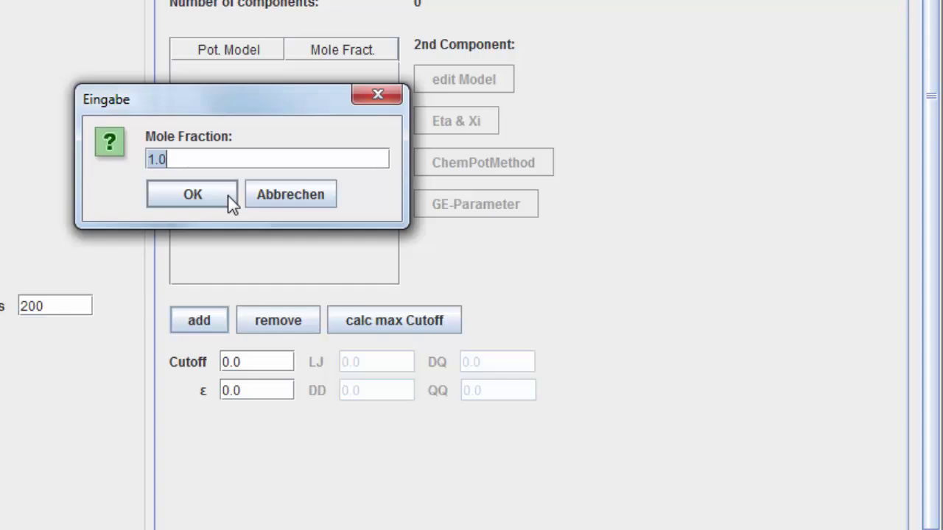
text(0.1)
click(229, 203)
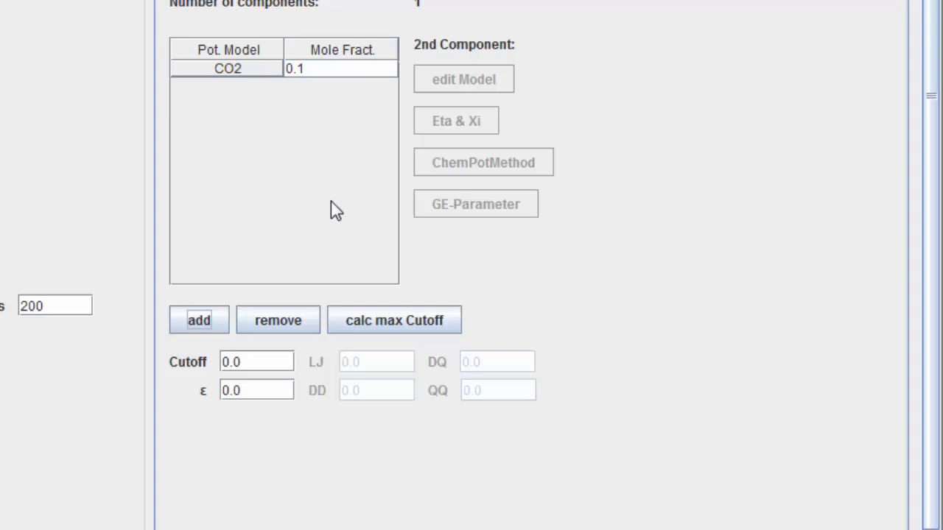
- Add the potential model MeOH.pm from the MCNPT folder on the Desktop as second component with mole fraction 0.9
click(212, 320)
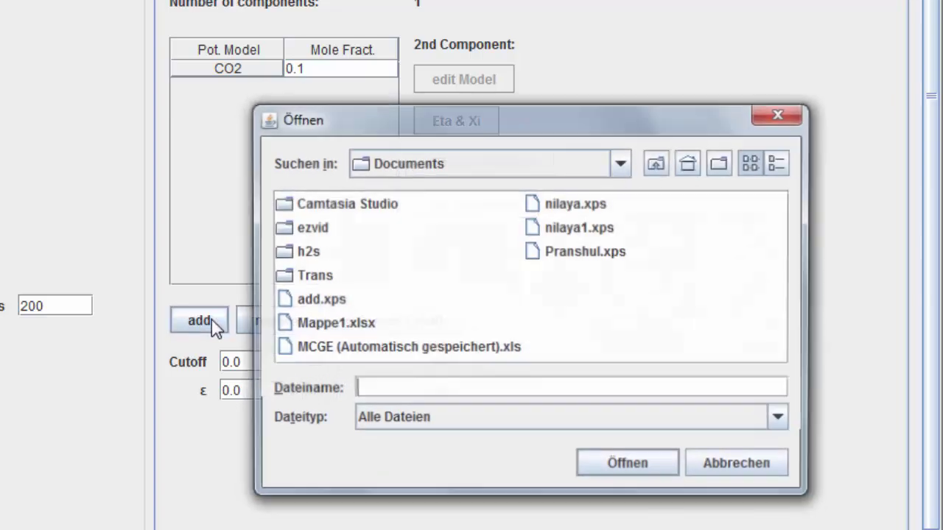
double_click(310, 203)
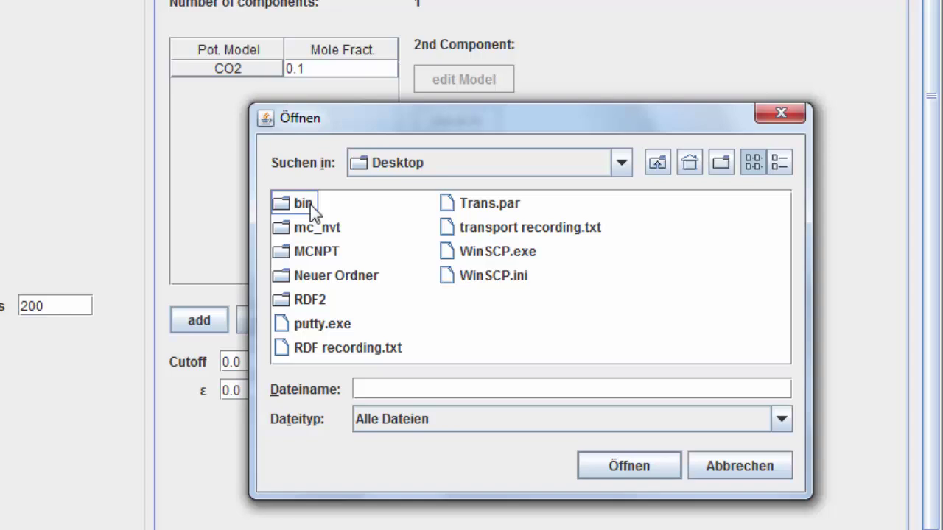
click(313, 257)
double_click(312, 256)
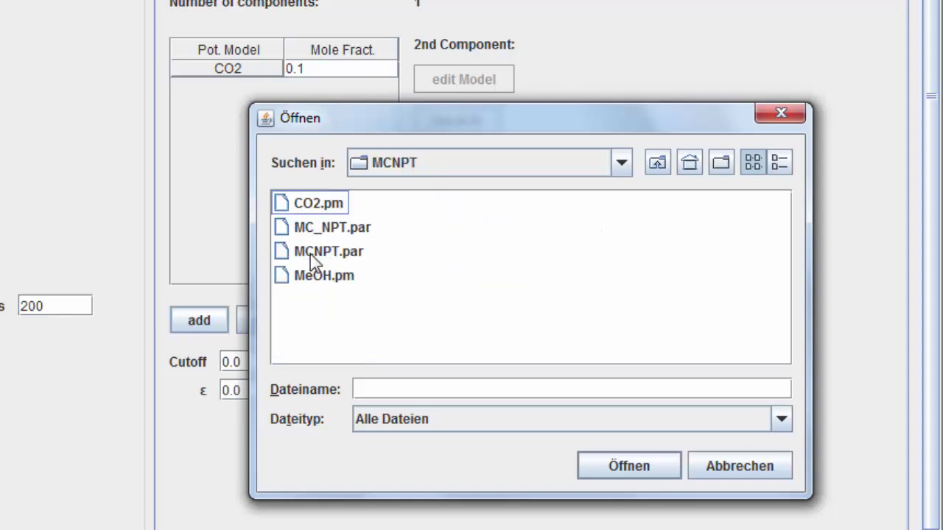
double_click(310, 275)
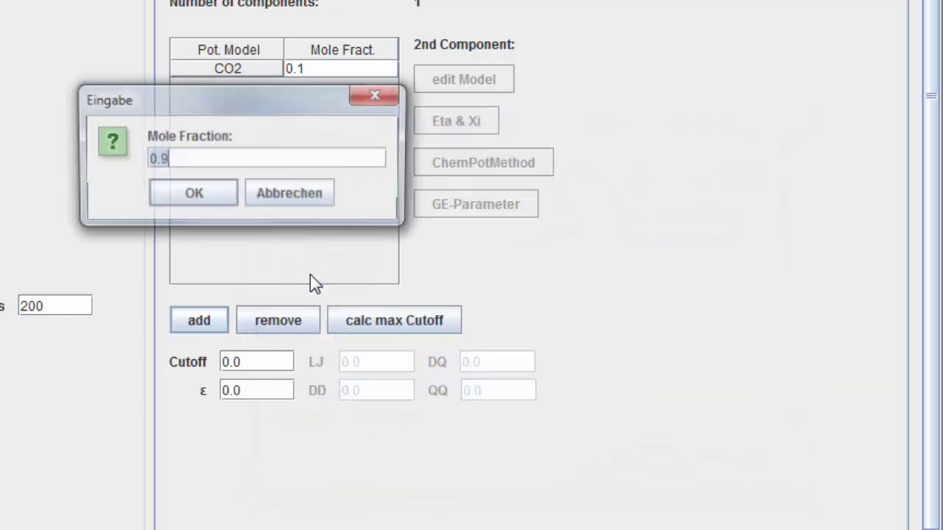
click(229, 205)
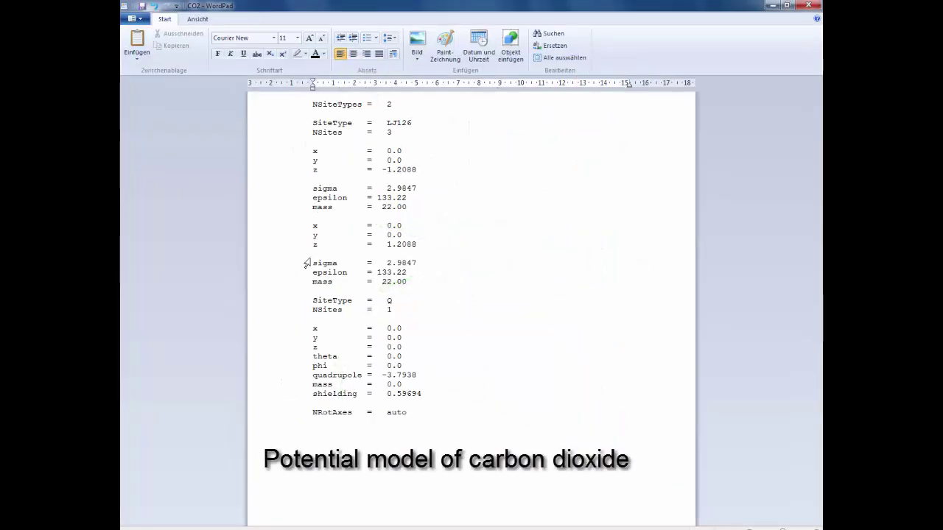
- In the CO2 potential model in WordPad, add a third LJ126 site at x, y, z 0.0 and set its sigma to 0.0
key(Return)
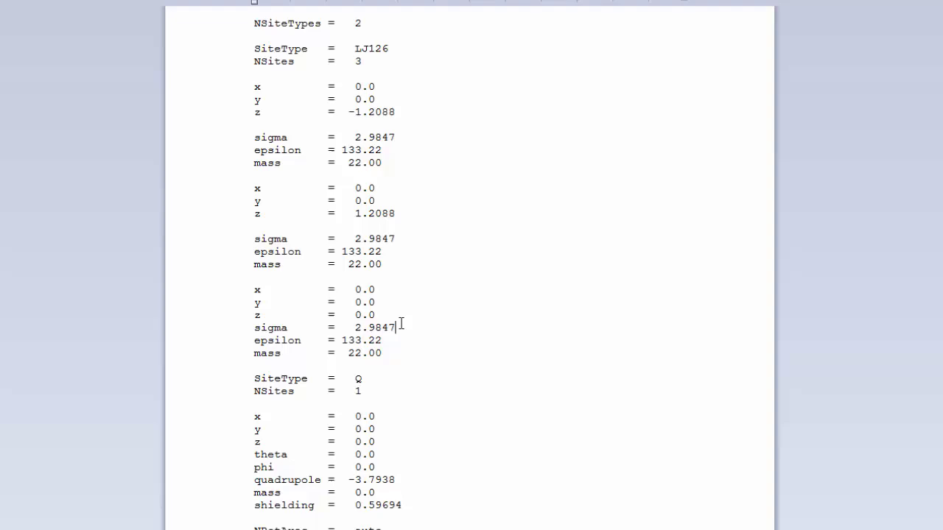
key(BackSpace)
key(BackSpace)
key(BackSpace)
key(BackSpace)
key(BackSpace)
key(BackSpace)
text(0.0)
- Set the epsilon of the third LJ126 site in the CO2 model to 0.0
key(Down)
key(End)
key(BackSpace)
key(BackSpace)
key(BackSpace)
key(BackSpace)
key(BackSpace)
key(BackSpace)
text(0.0)
- Set the mass of the third LJ126 site in the CO2 model to 0.0
click(385, 353)
key(BackSpace)
key(BackSpace)
key(BackSpace)
key(BackSpace)
key(BackSpace)
text(0.0)
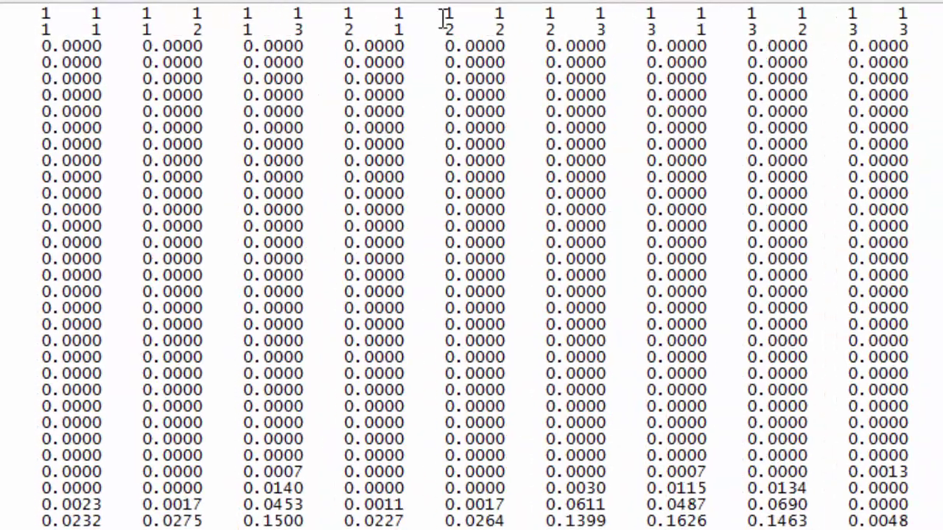
- Highlight the first and second header rows of the RDF output file to examine the component and site numbering
triple_click(339, 9)
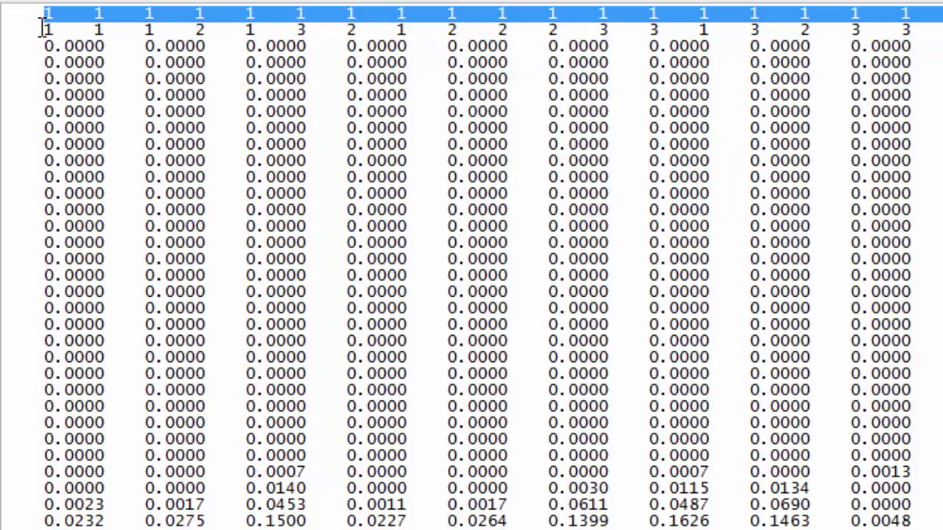
click(42, 29)
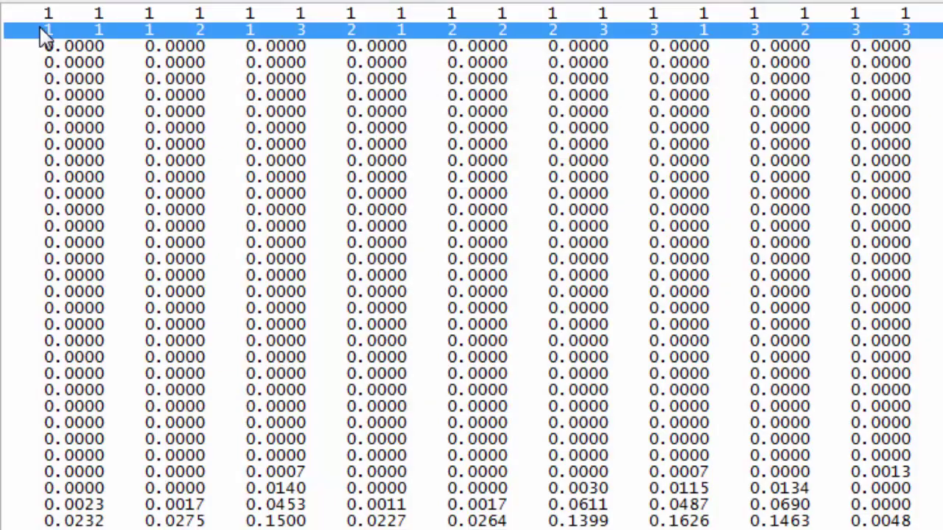